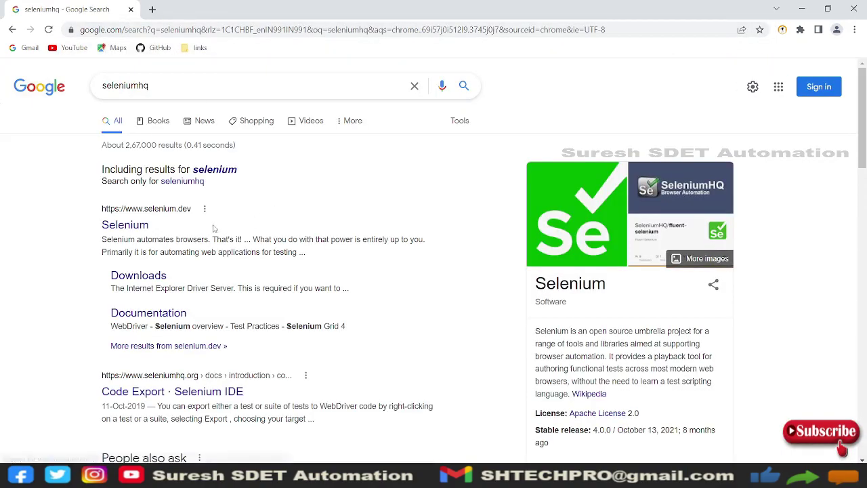
Open the Selenium site from the results and scroll its Downloads page to the Internet Explorer Driver Server
left_click(138, 226)
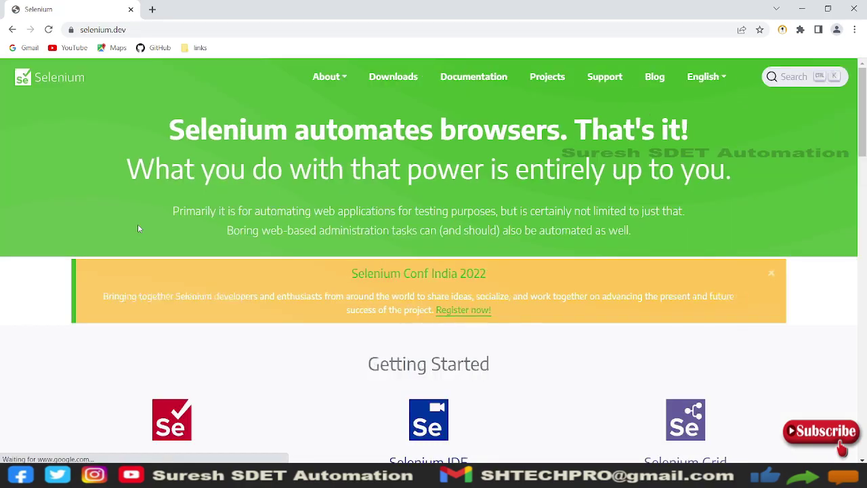
scroll(472, 171, "down", 4)
scroll(461, 80, "up", 4)
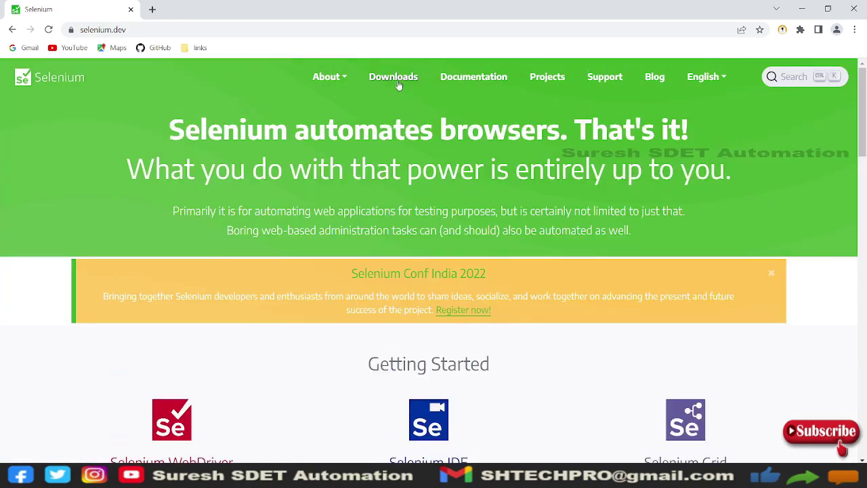
left_click(397, 82)
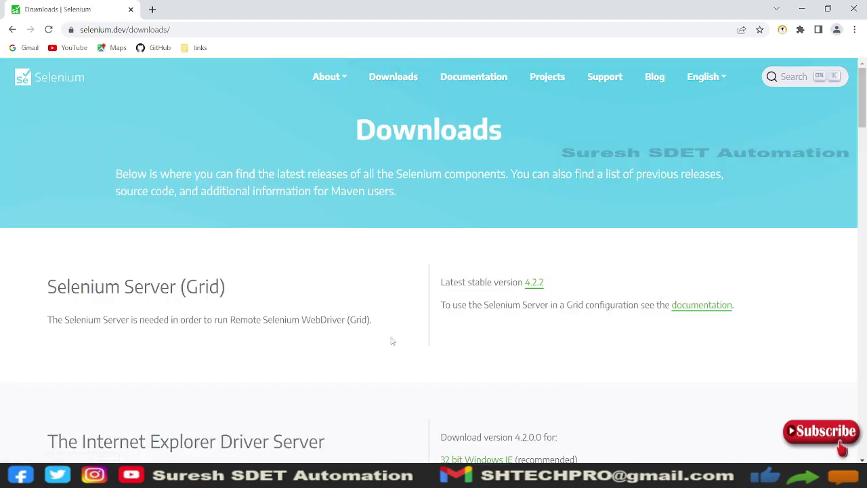
scroll(386, 348, "down", 3)
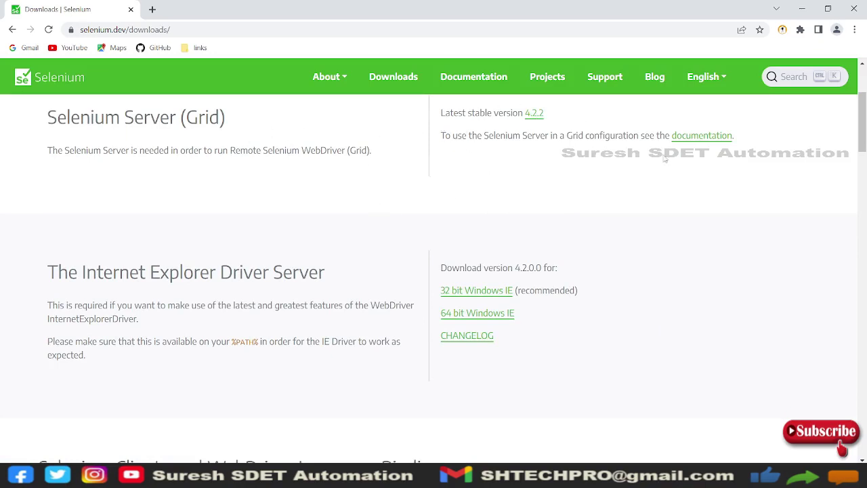
scroll(179, 266, "down", 1)
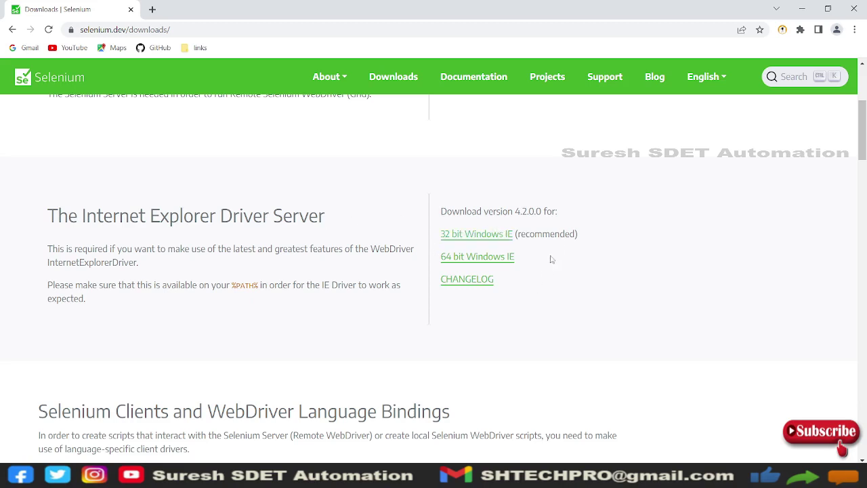
Download the 32 bit Windows IE driver zip and expand the supported Browsers list, showing IE 11 only
left_click(470, 238)
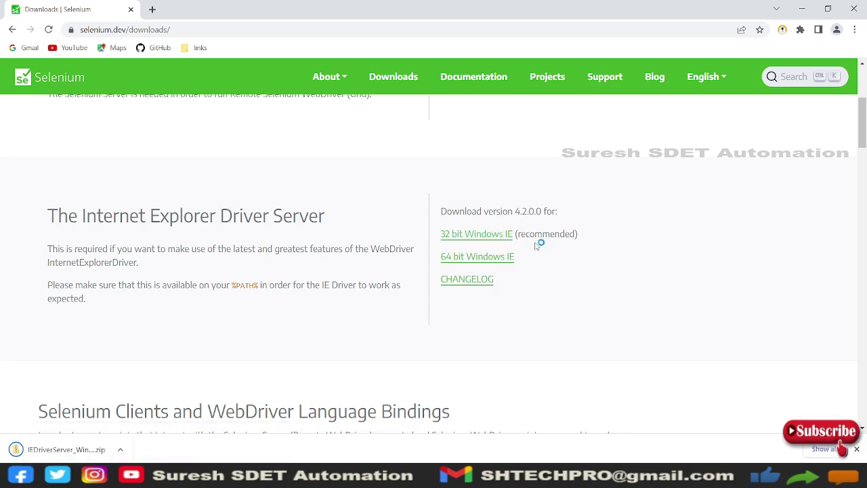
scroll(590, 264, "down", 2)
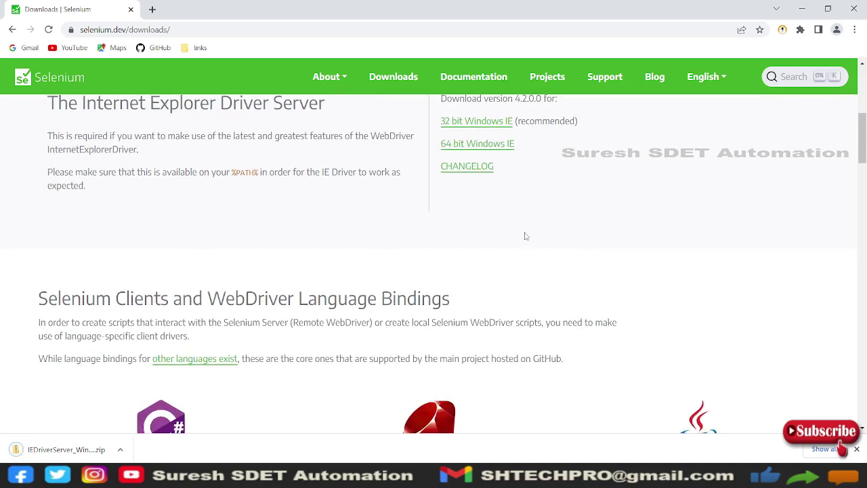
scroll(525, 235, "down", 2)
scroll(525, 235, "down", 6)
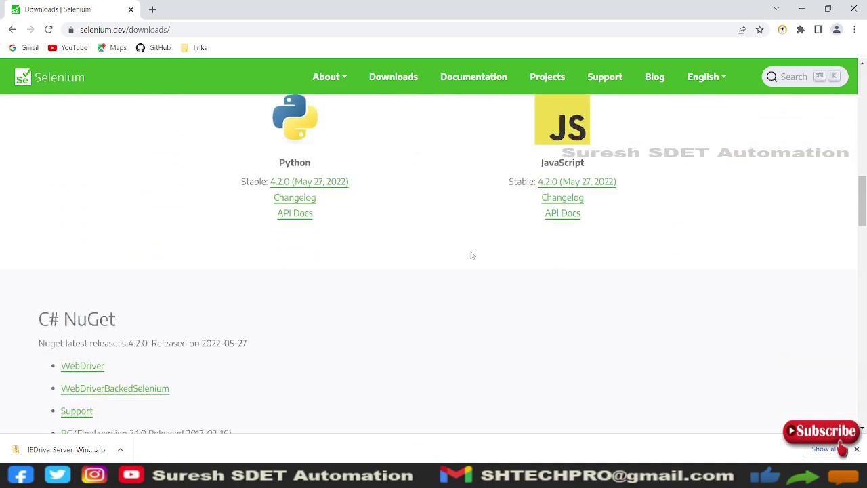
scroll(472, 255, "down", 1)
scroll(424, 255, "down", 3)
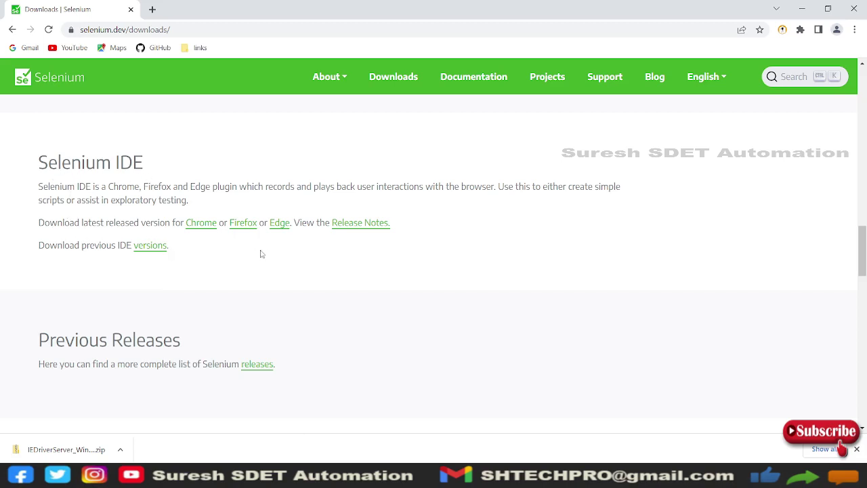
scroll(257, 253, "down", 6)
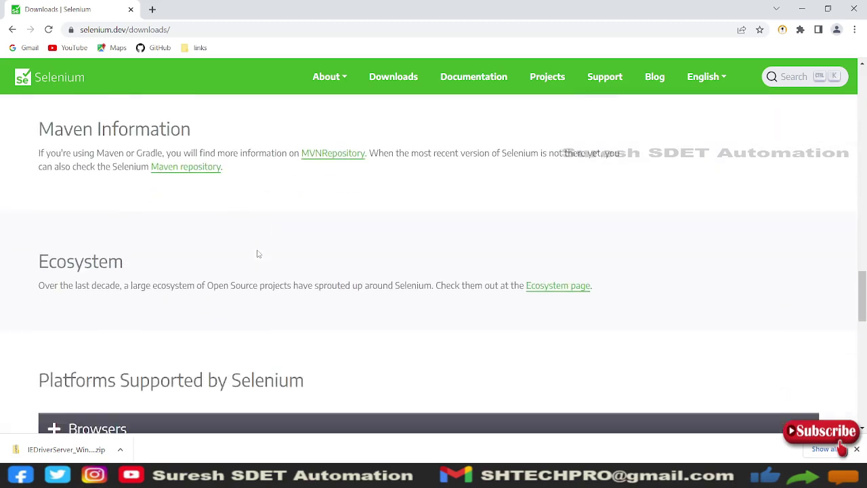
scroll(257, 254, "down", 1)
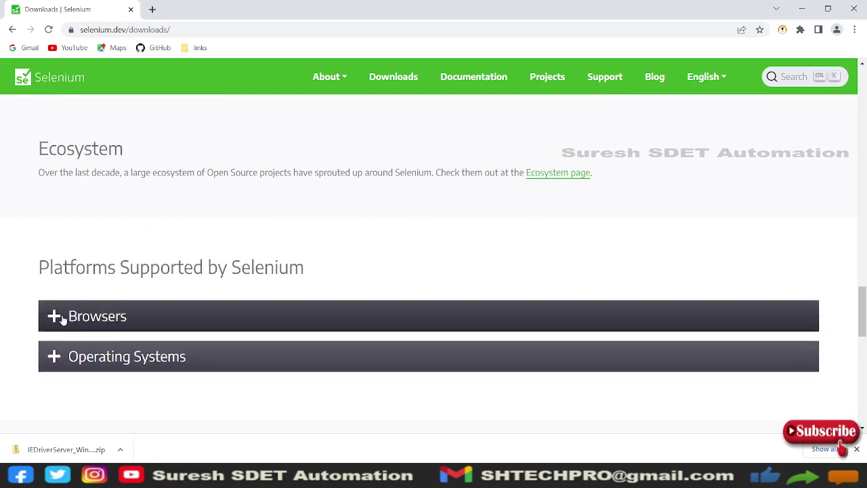
left_click(56, 317)
scroll(284, 292, "down", 2)
scroll(284, 293, "down", 4)
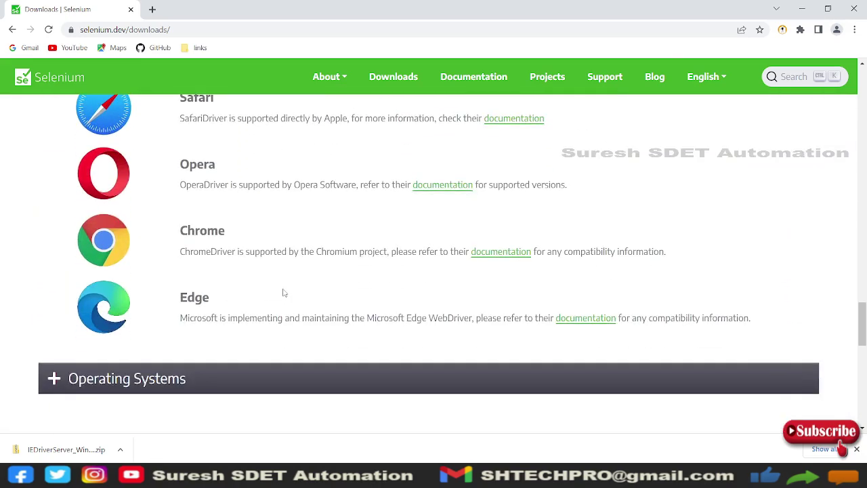
scroll(284, 292, "up", 3)
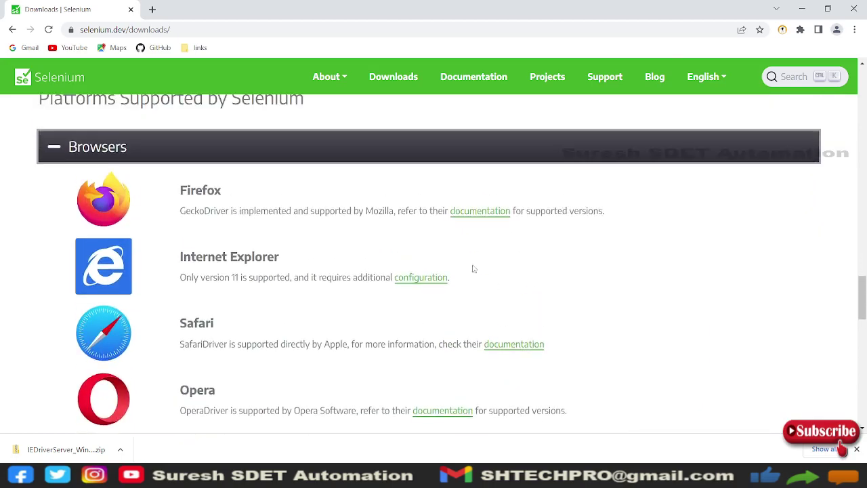
Open the Firefox driver docs in a new tab and review the geckodriver-Selenium-Firefox version table
left_click(483, 212, "ctrl")
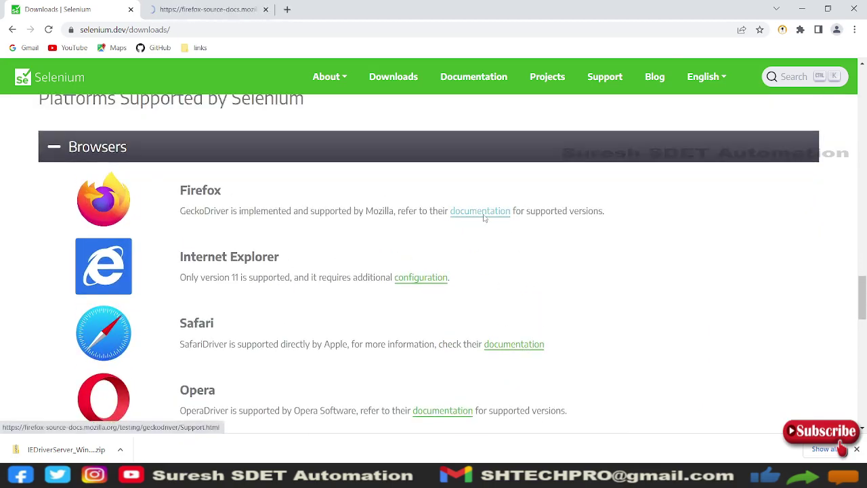
left_click(195, 9)
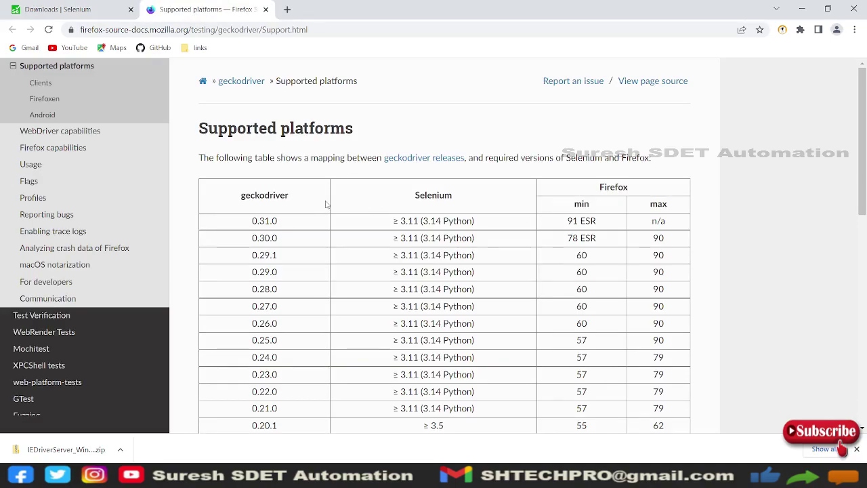
scroll(325, 204, "down", 3)
scroll(326, 204, "up", 3)
scroll(366, 217, "down", 4)
scroll(358, 219, "up", 4)
scroll(361, 223, "down", 4)
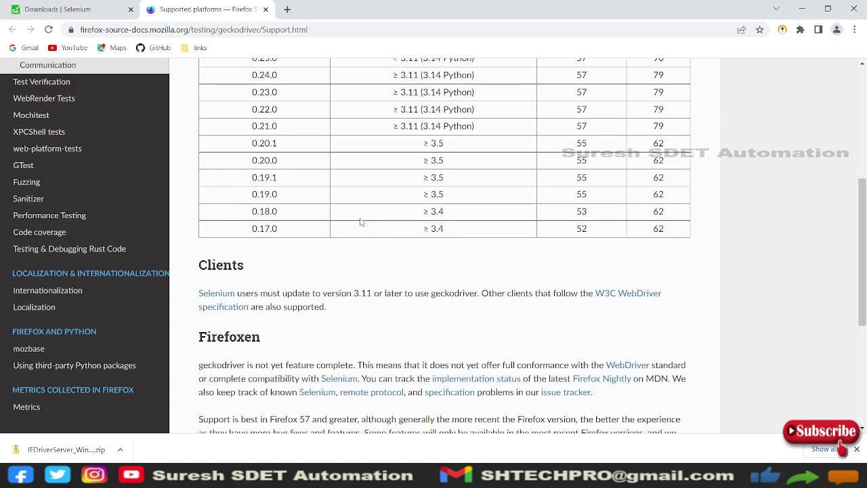
scroll(361, 222, "down", 3)
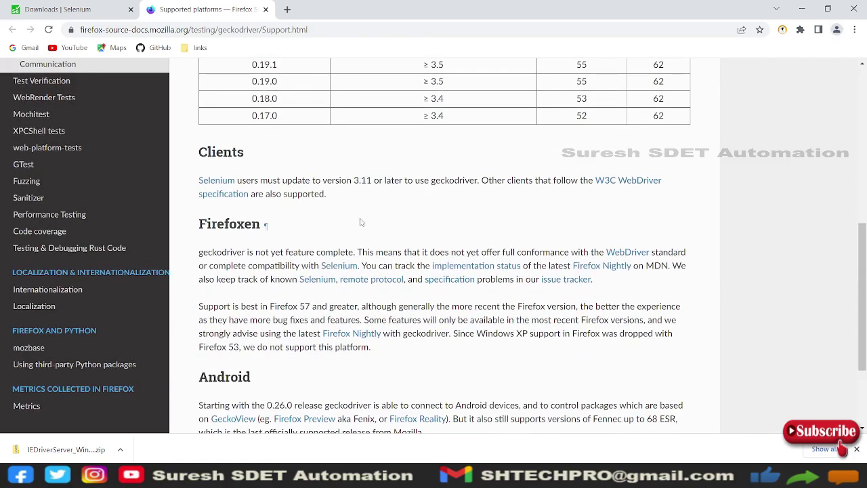
scroll(361, 222, "down", 3)
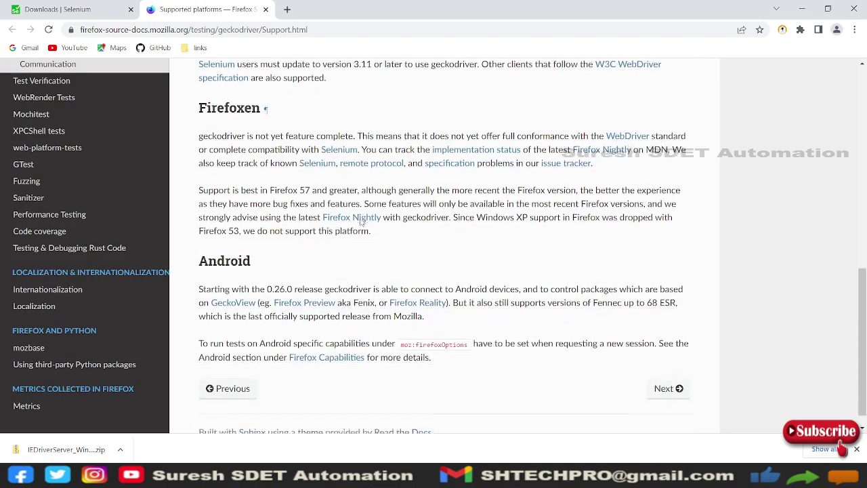
scroll(361, 222, "up", 5)
left_click(88, 8)
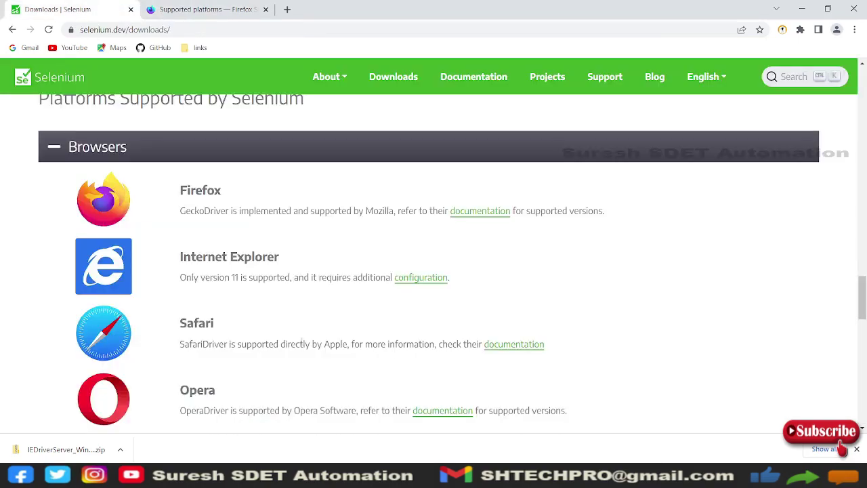
left_click(202, 10)
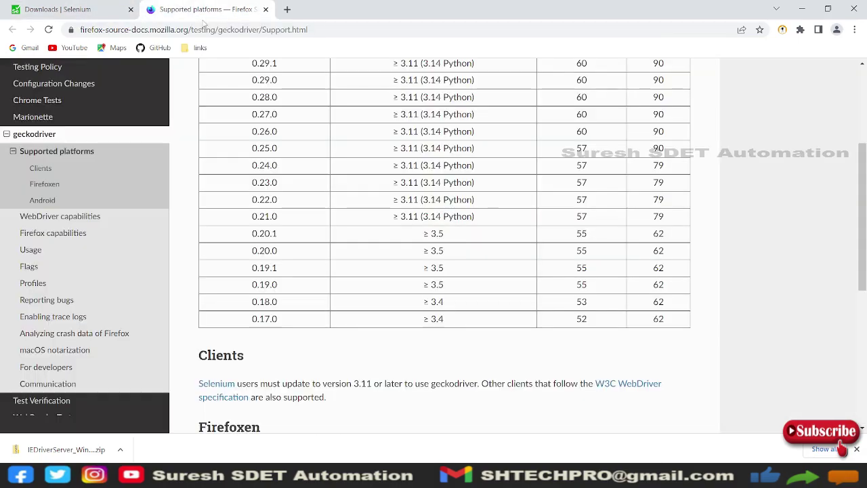
In a new tab, search 'chrome driver download' and open the WebDriver for Chrome - Downloads result
left_click(287, 8)
type("c")
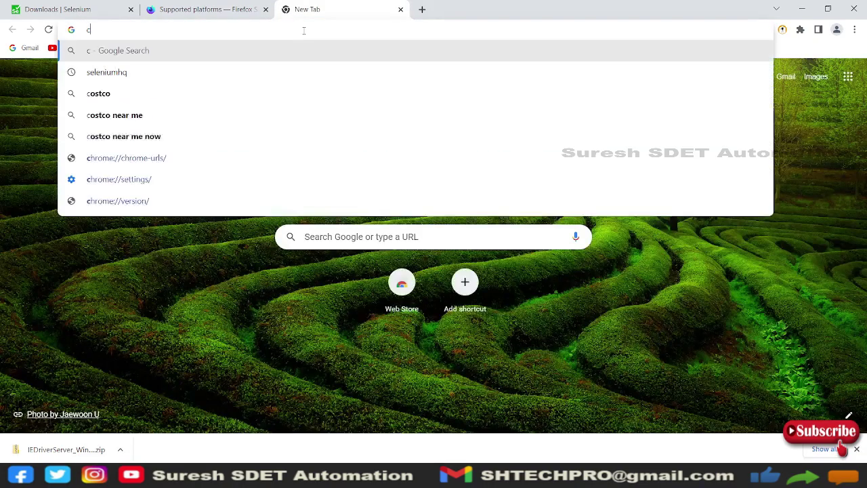
type("hrome ")
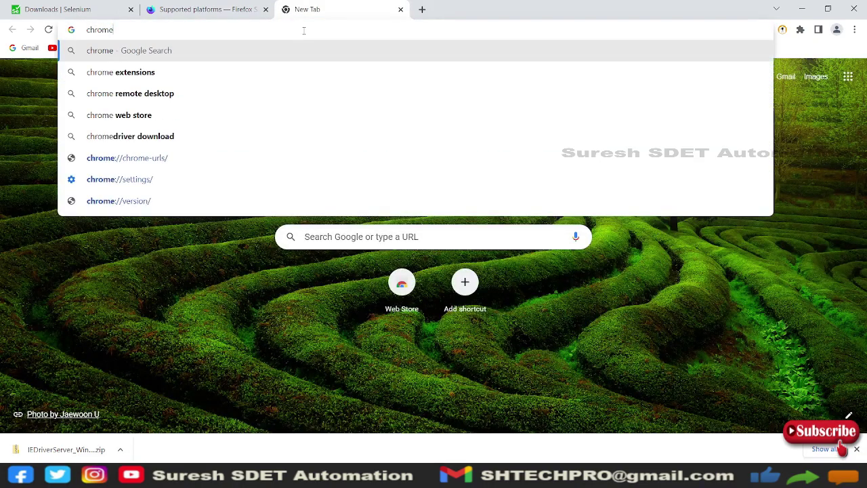
type("driver")
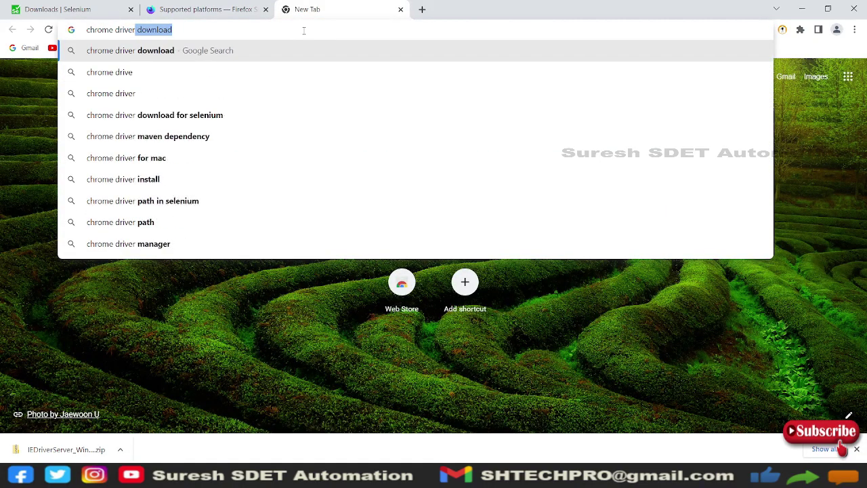
key("Down")
key("Return")
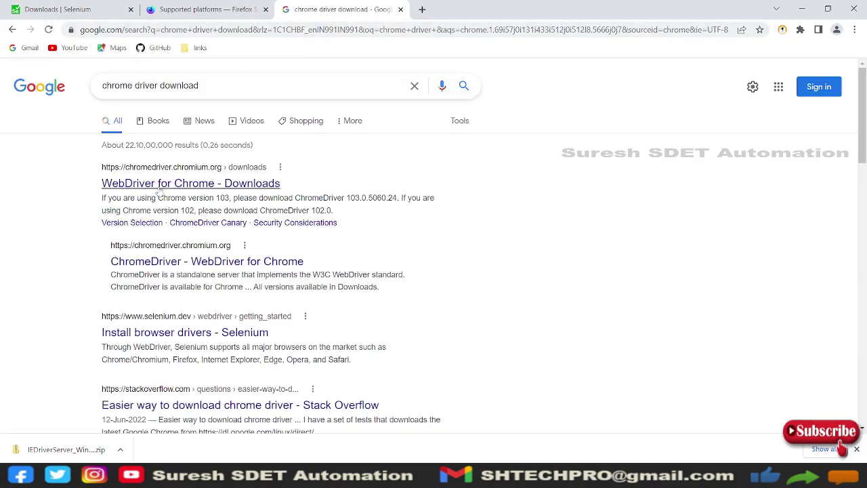
left_click(214, 184)
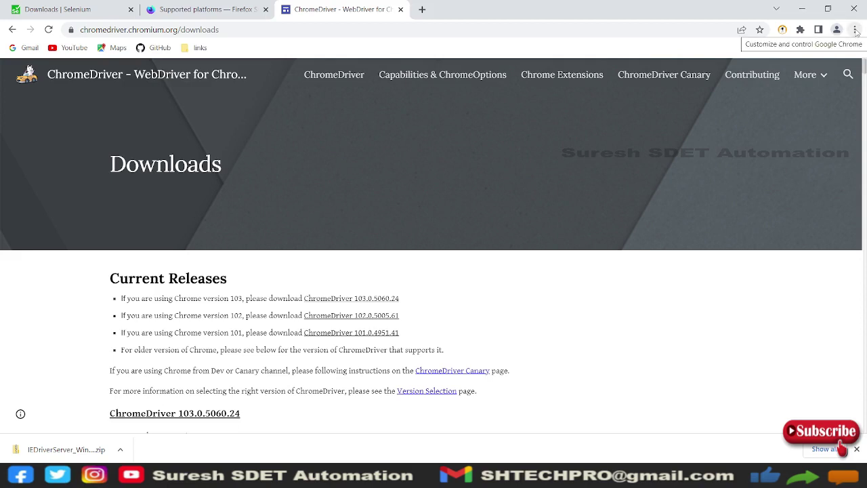
Check the installed Chrome version (102.0.5005.115) via Help > About Google Chrome
left_click(855, 30)
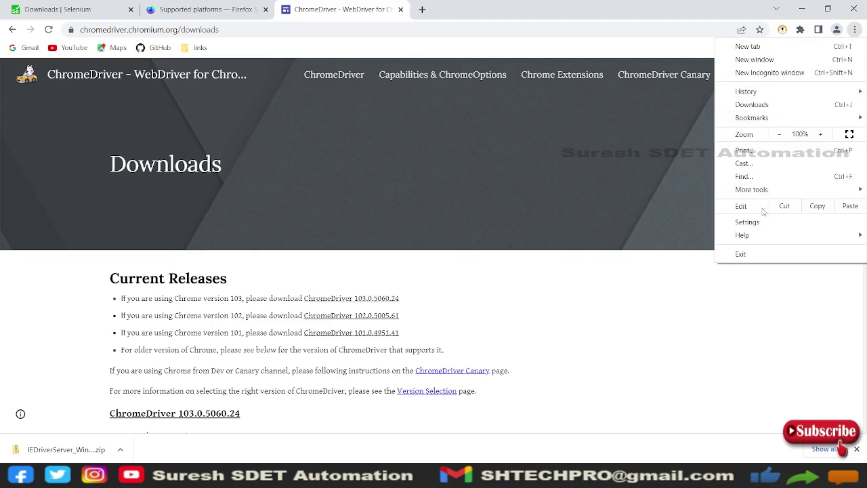
mouse_move(765, 239)
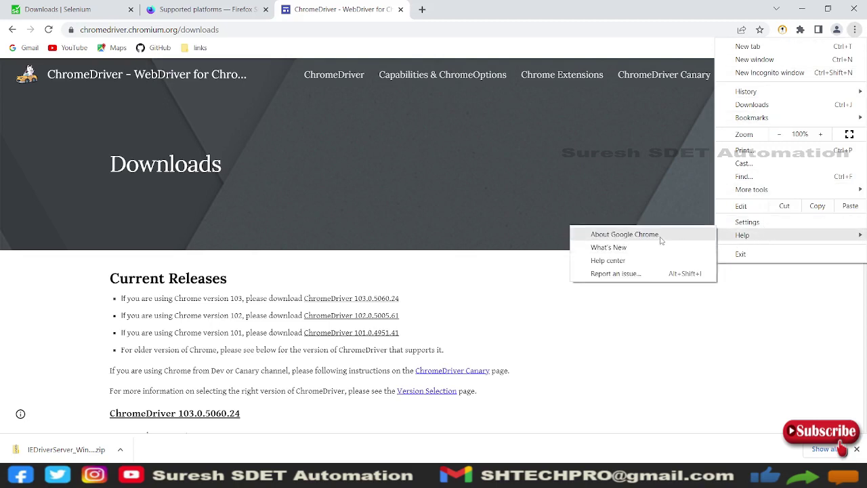
left_click(625, 234)
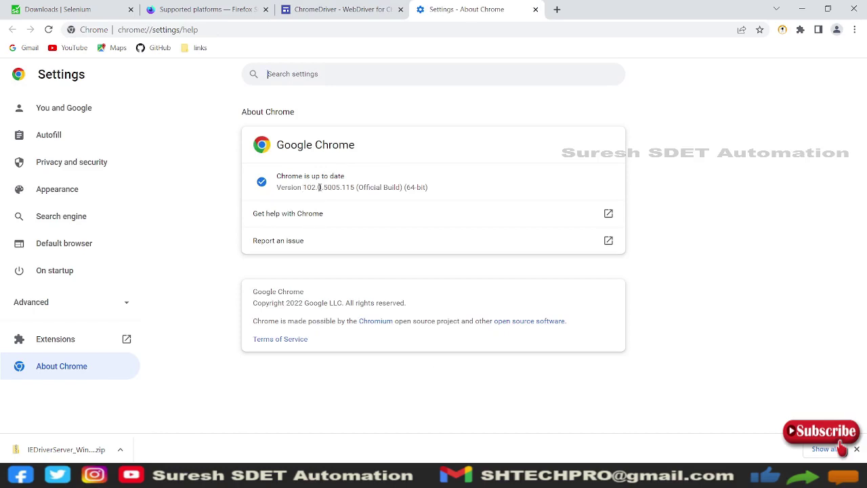
Confirm the installed Chrome 102 matches the chromedriver 102.0.5005.61 file index
left_click(345, 11)
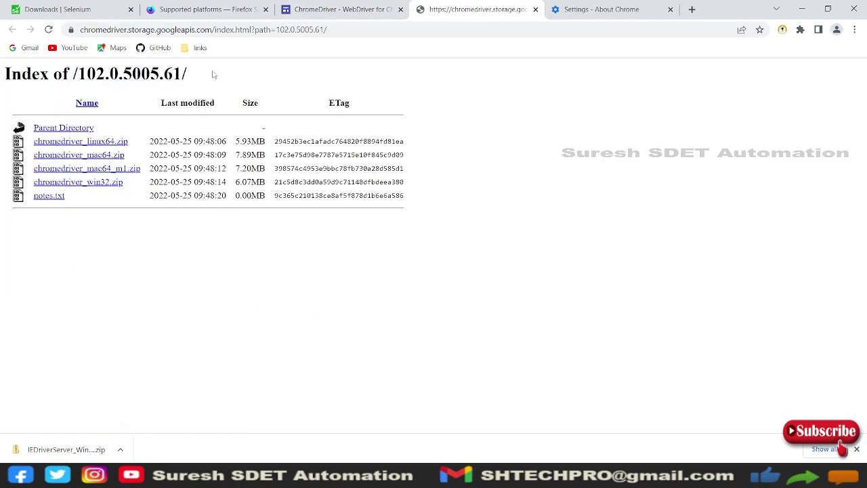
left_click(603, 10)
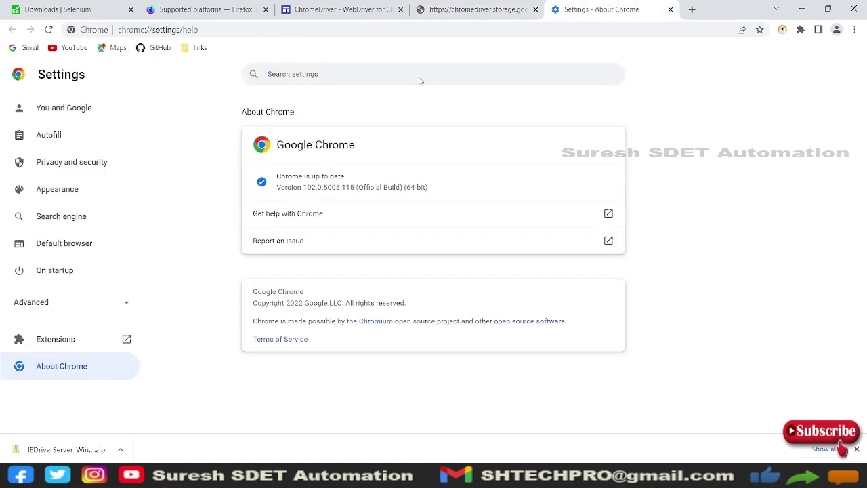
left_click(472, 6)
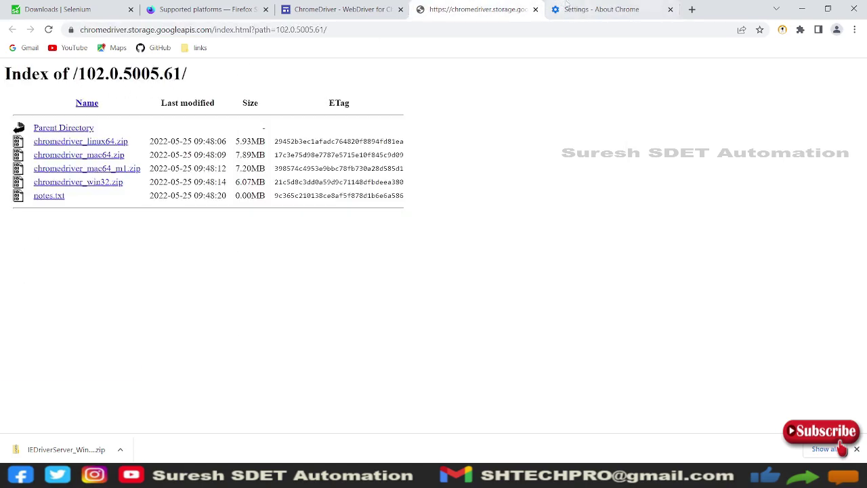
left_click(596, 9)
left_click(433, 9)
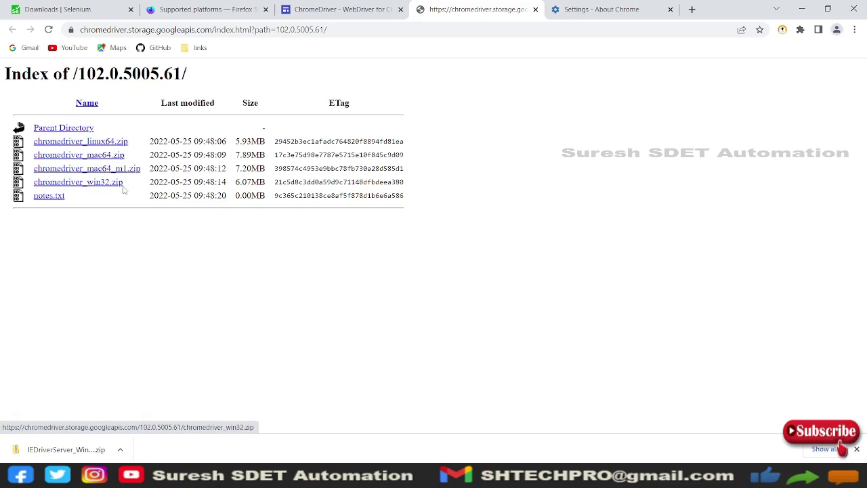
Download chromedriver_win32.zip from the 102.0.5005.61 index and close the About Chrome tab
left_click(86, 183)
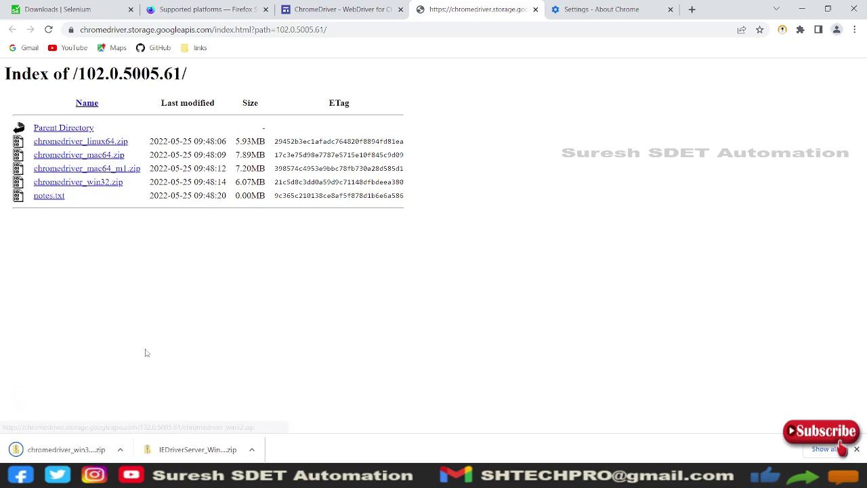
left_click(590, 12)
key("ctrl+w")
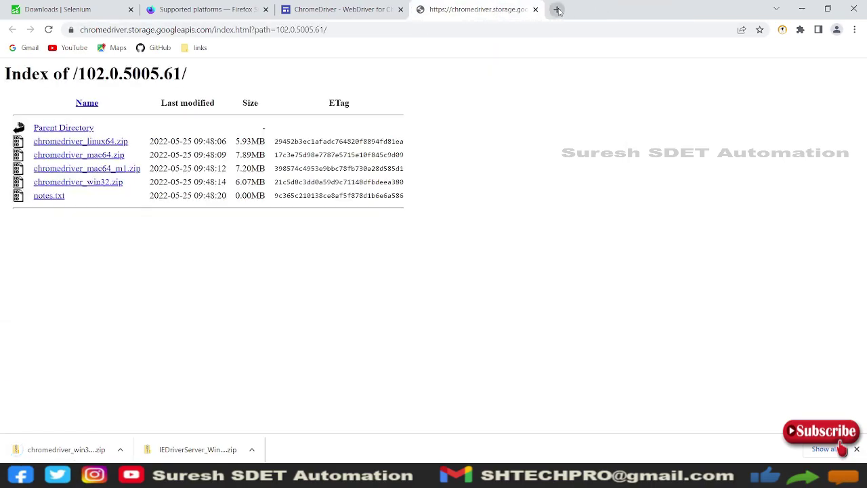
In a new tab, search Google for 'geckodriver download' using the address-bar suggestion
left_click(557, 8)
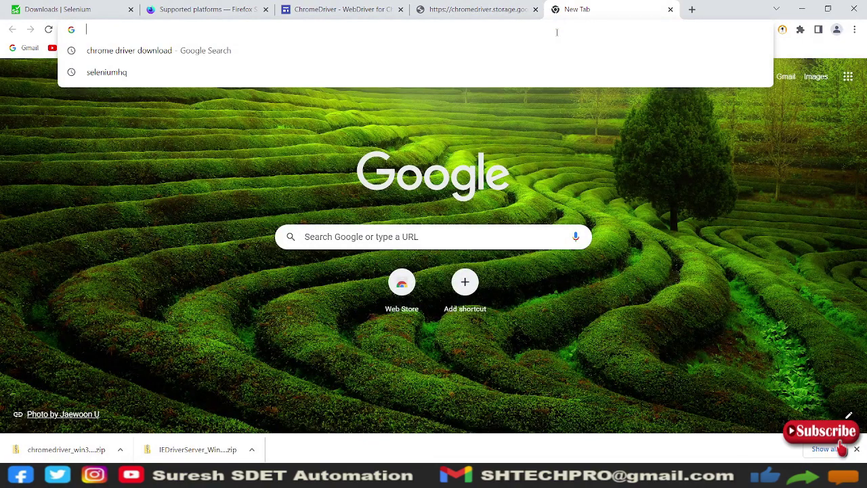
type("geck")
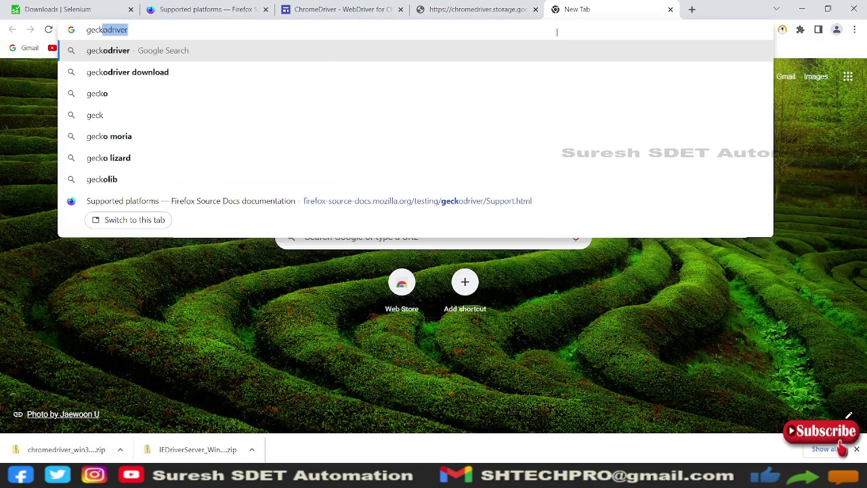
key("Down")
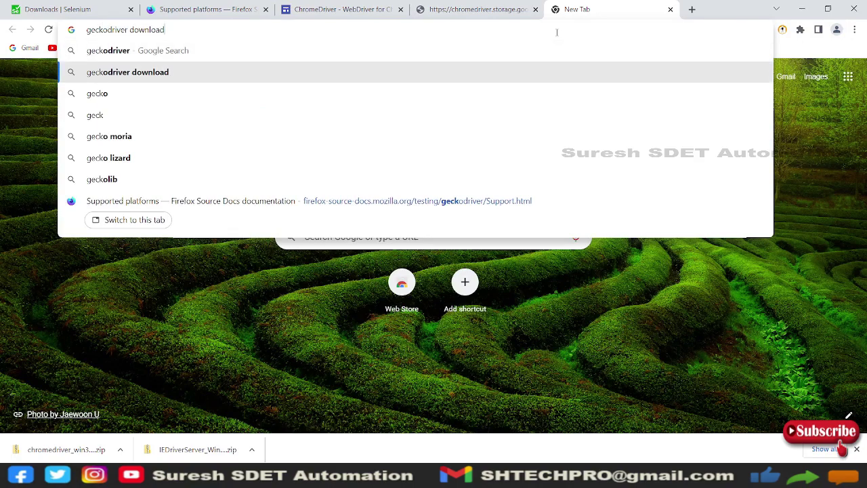
key("Return")
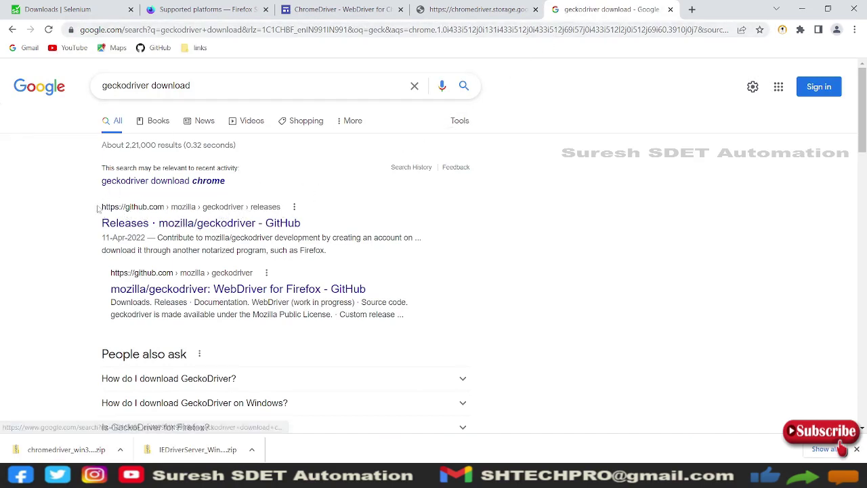
Open the mozilla/geckodriver GitHub Releases page and download geckodriver-v0.31.0-win32.zip from the 0.31.0 assets
left_click(229, 229)
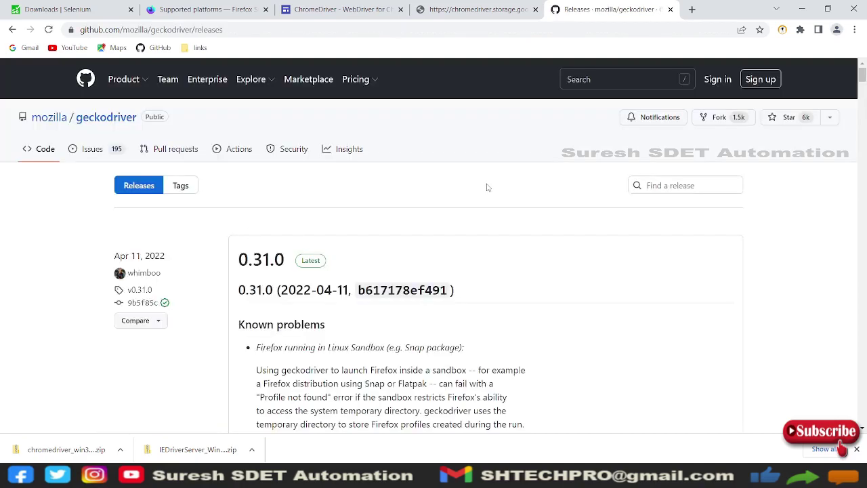
scroll(485, 187, "down", 2)
scroll(479, 186, "up", 2)
scroll(385, 206, "down", 6)
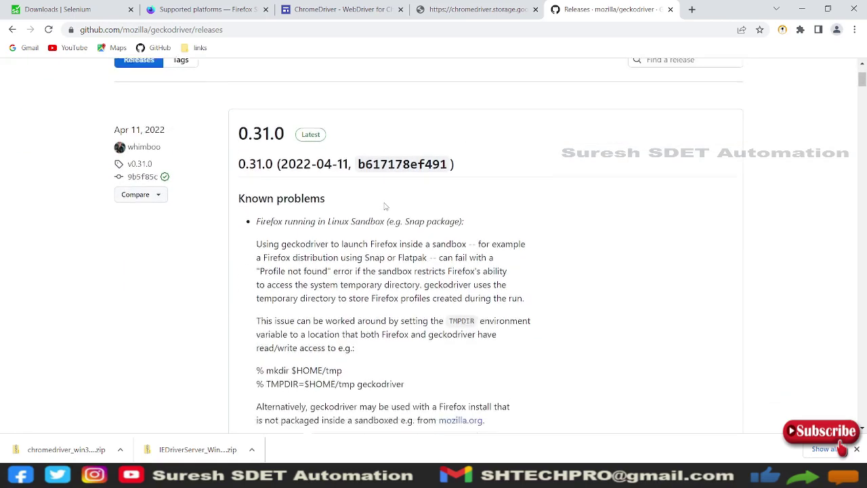
scroll(385, 206, "down", 7)
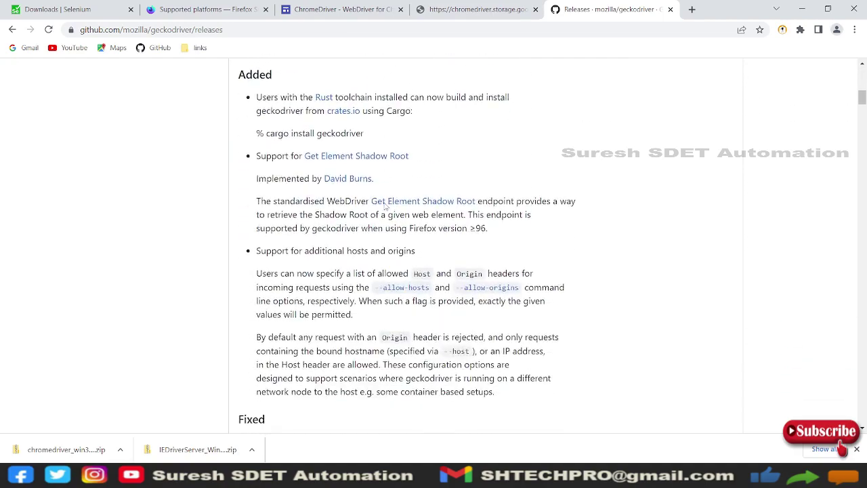
scroll(384, 206, "down", 3)
scroll(376, 167, "up", 1)
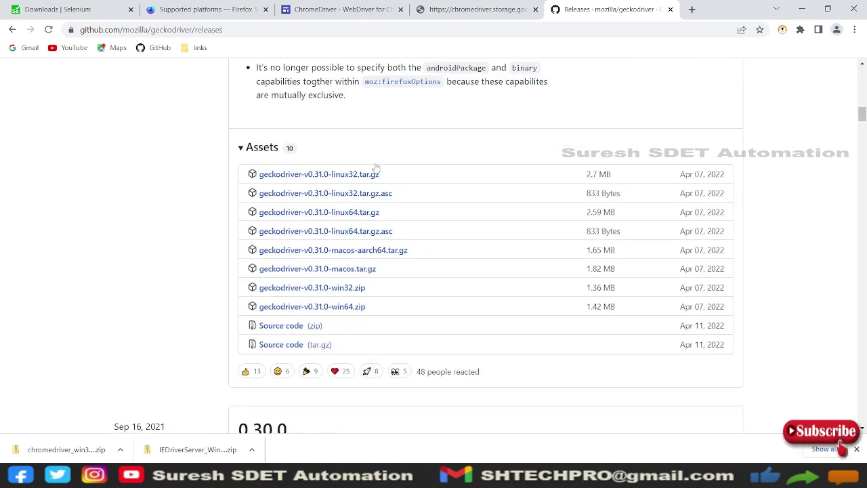
left_click(363, 288)
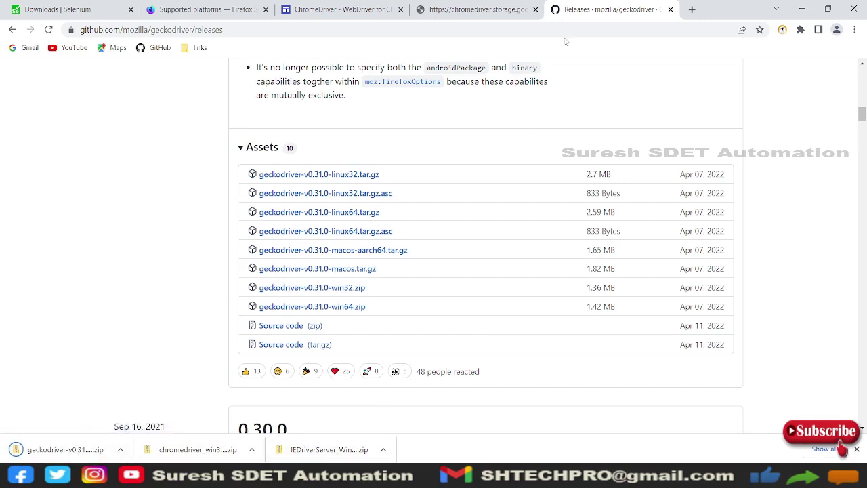
Search Google for 'edge driver download' and open the Microsoft Edge WebDriver page
left_click(678, 30)
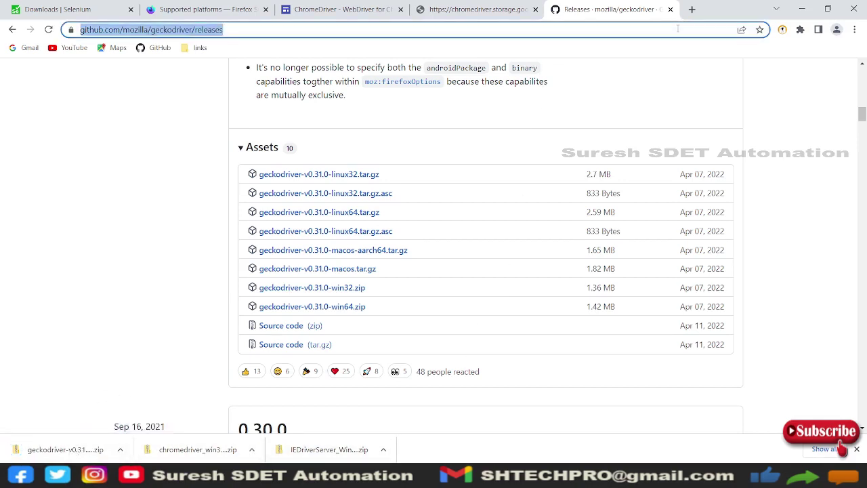
type("edge ")
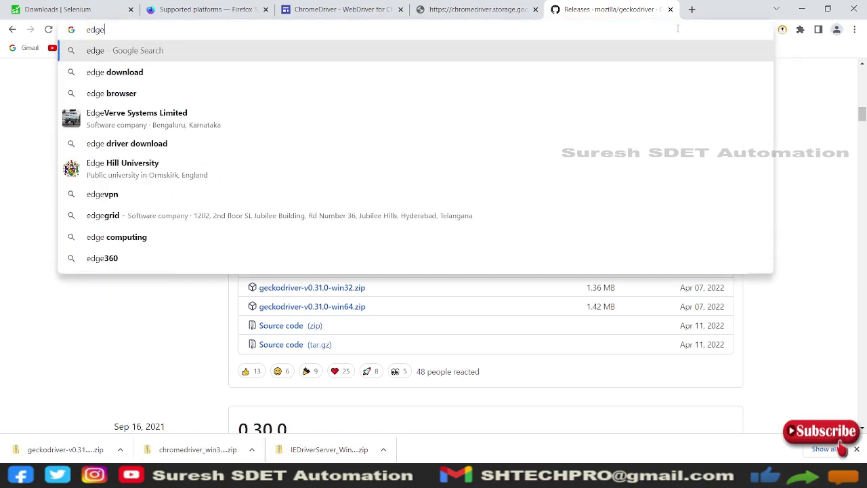
type("driver")
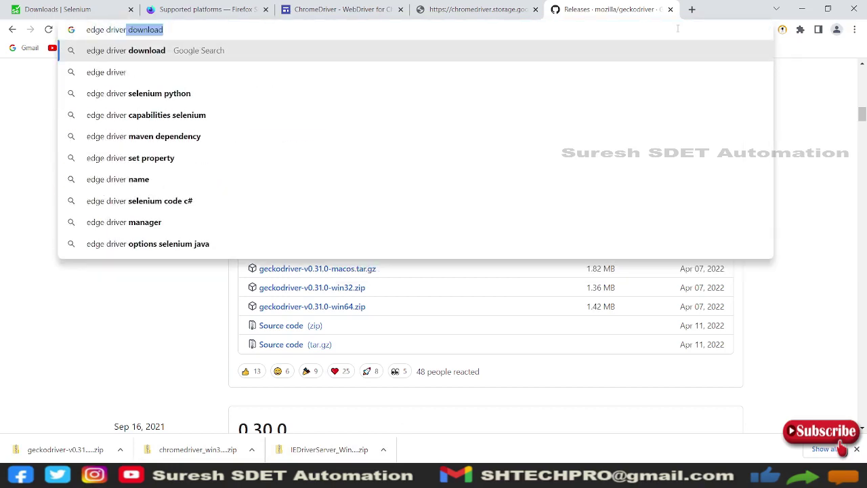
key("Return")
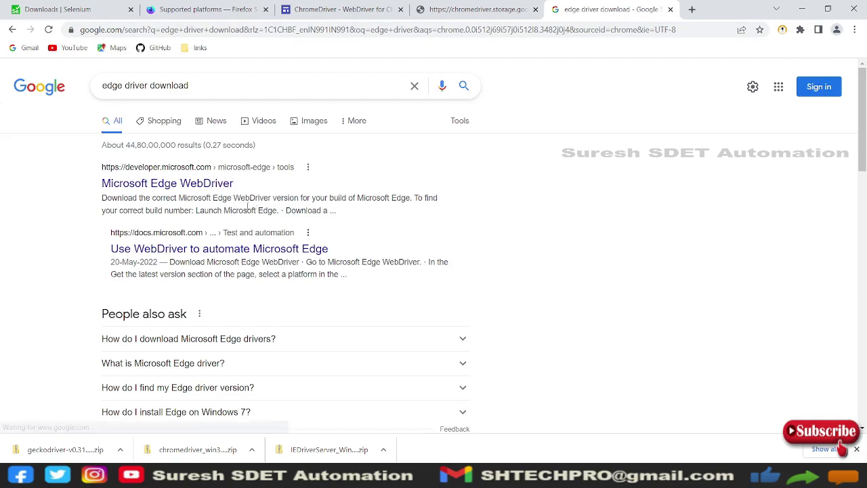
left_click(192, 187)
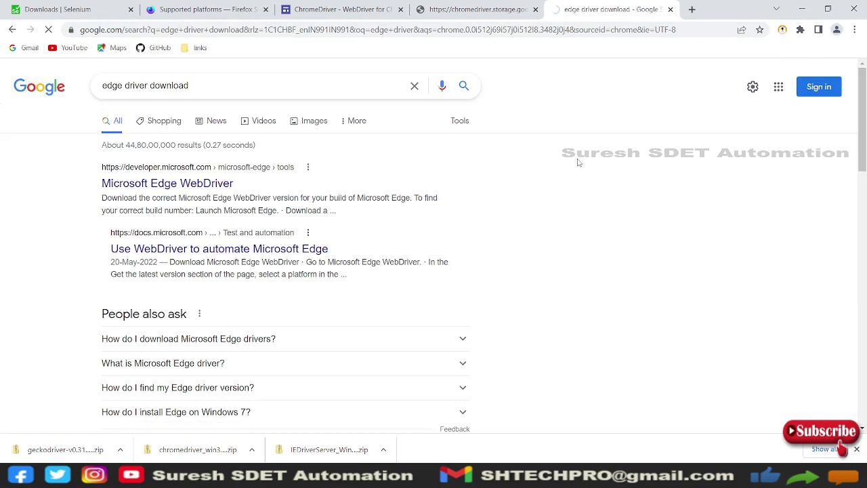
Download the Stable Channel 102.0.1245.44 x86 driver as edgedriver_win32.zip
scroll(577, 163, "down", 3)
scroll(332, 154, "down", 2)
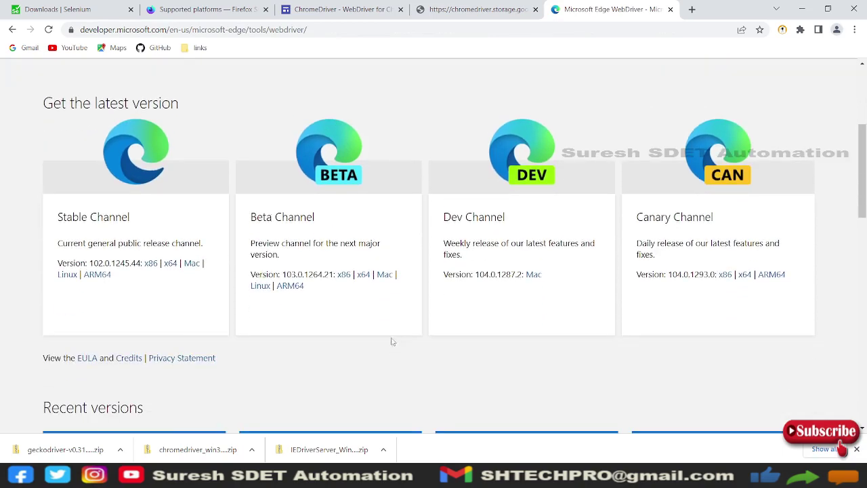
scroll(271, 336, "down", 1)
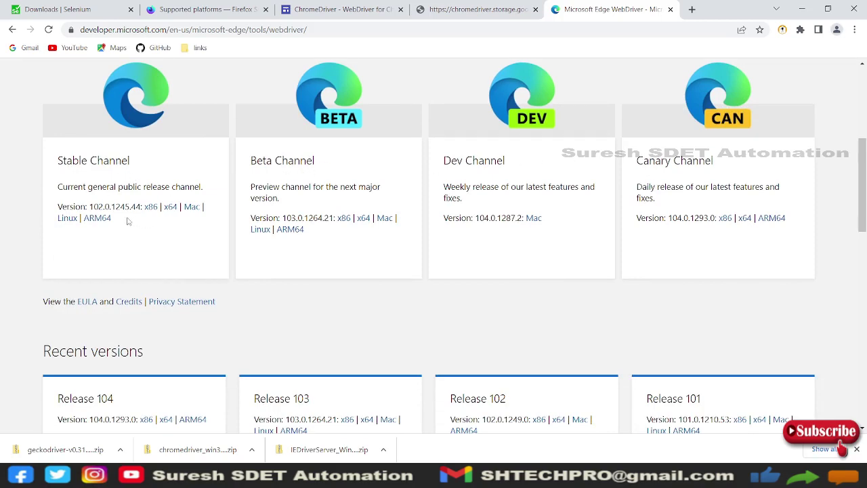
scroll(148, 219, "down", 2)
scroll(149, 219, "down", 4)
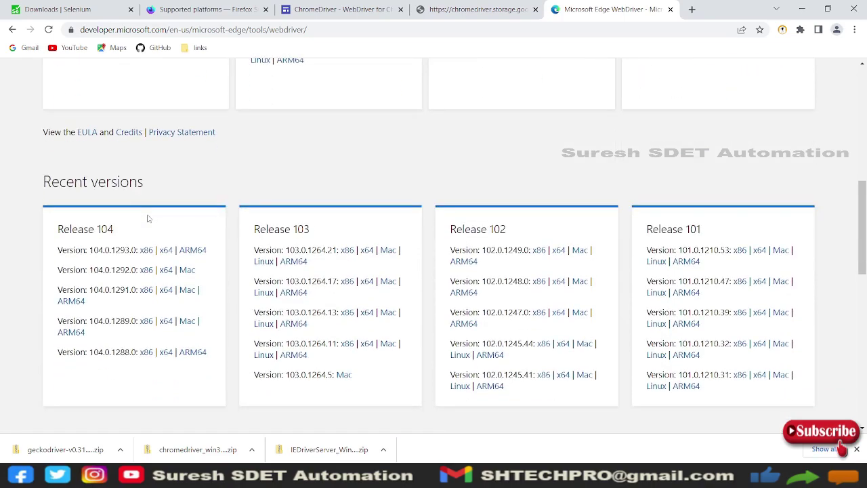
scroll(148, 218, "up", 3)
scroll(195, 196, "up", 3)
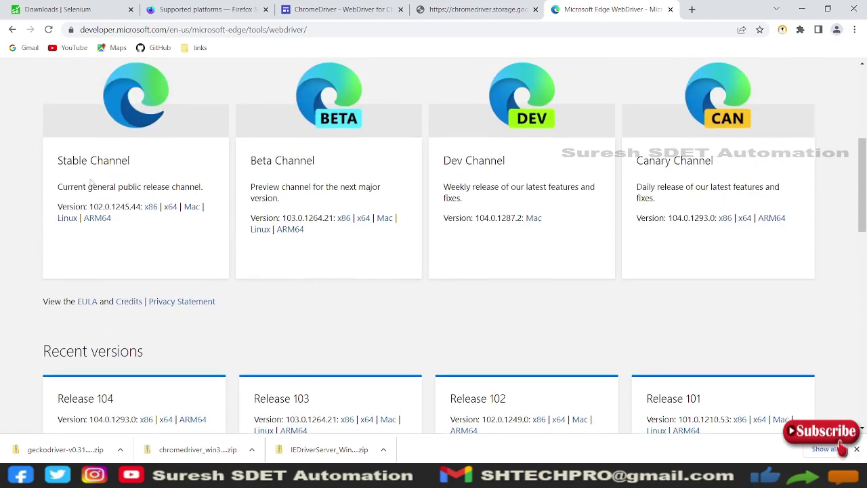
left_click(153, 210)
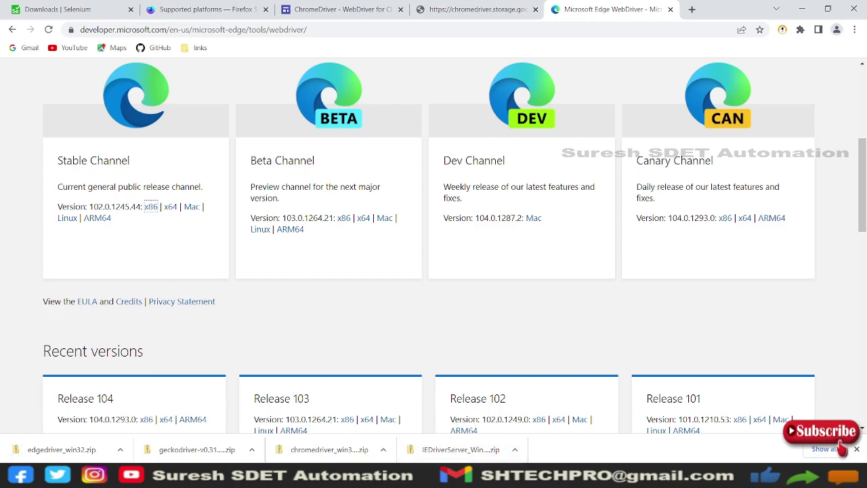
Switch to the DemoTests PyCharm project and expand Browsers to show chromedriver, geckodriver, IEDriverServer and msedgedriver executables
left_click(474, 476)
left_click(504, 422)
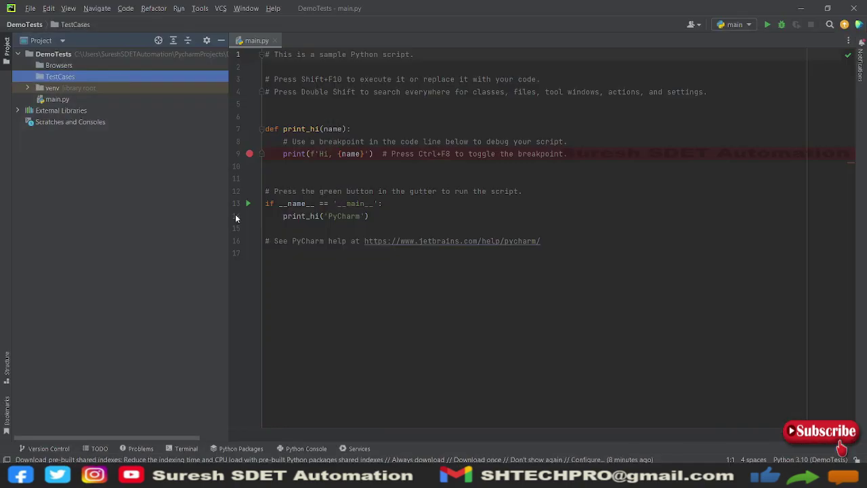
left_click(60, 66)
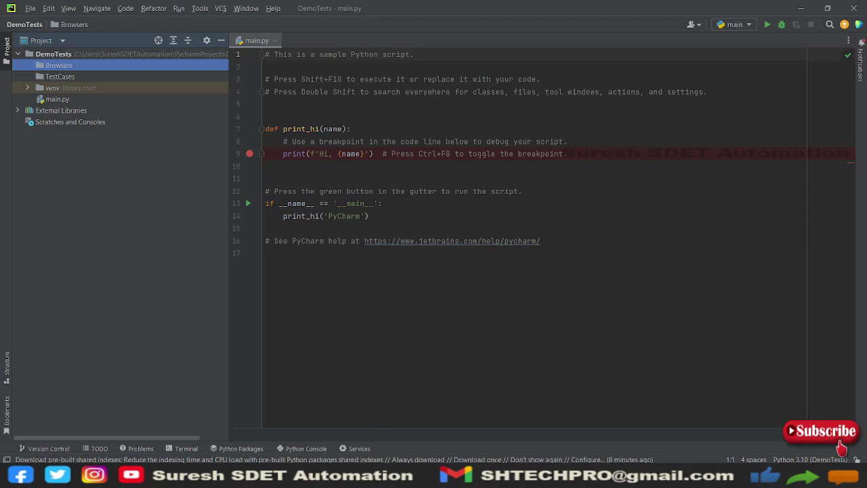
left_click(31, 65)
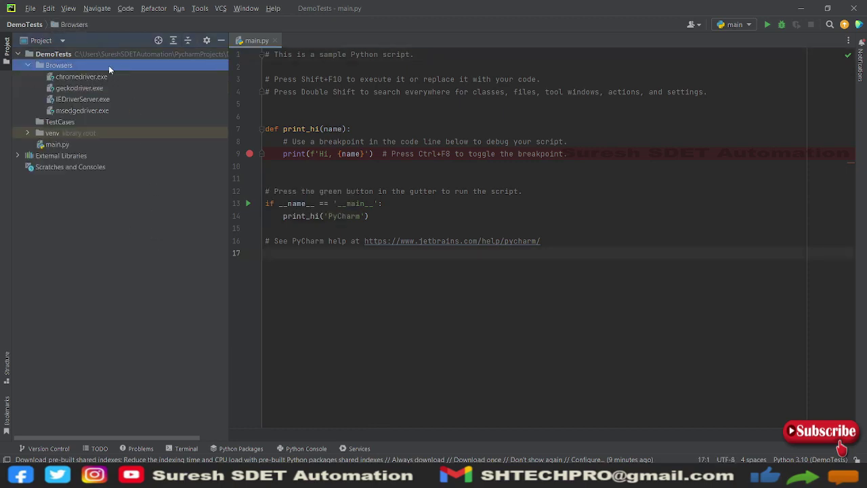
left_click(30, 65)
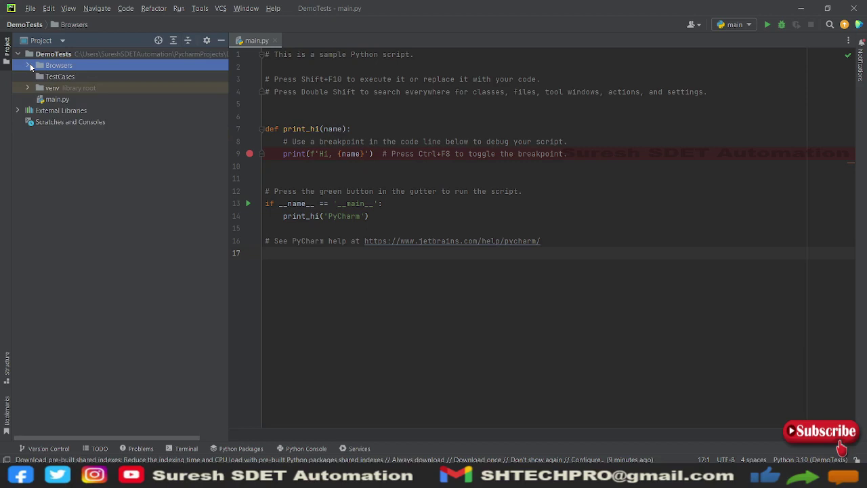
key("Down")
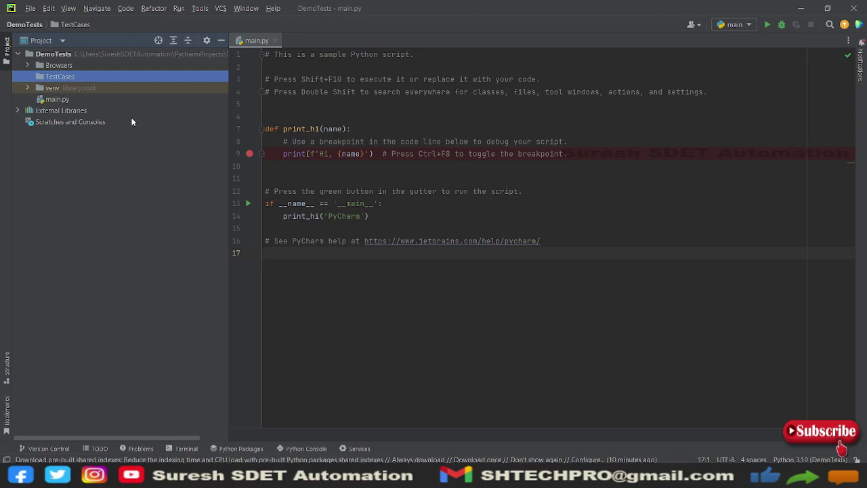
left_click(27, 65)
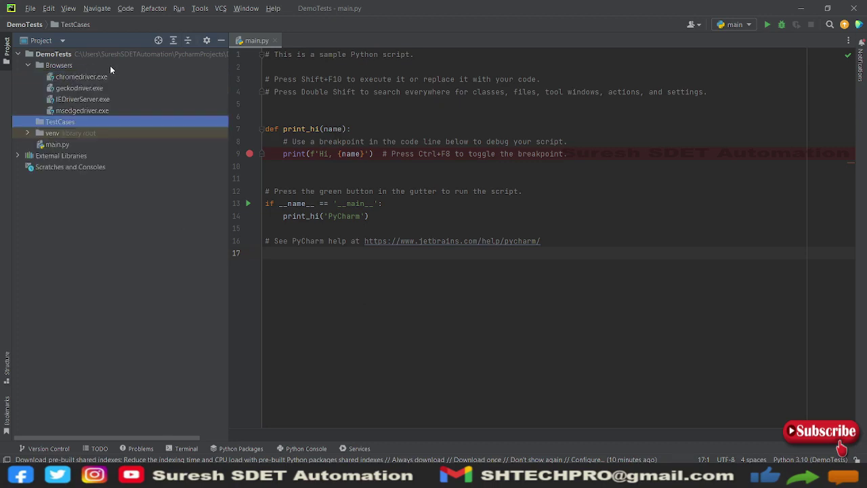